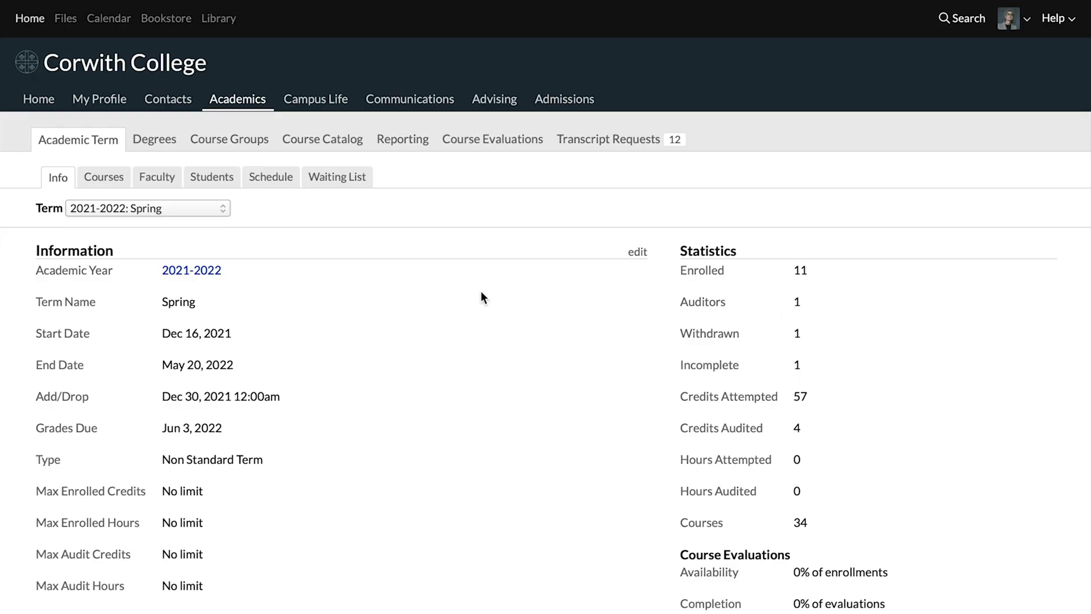
Open the Enrollments report under academic reporting and review the enrollment list with its filter conditions.
click(417, 150)
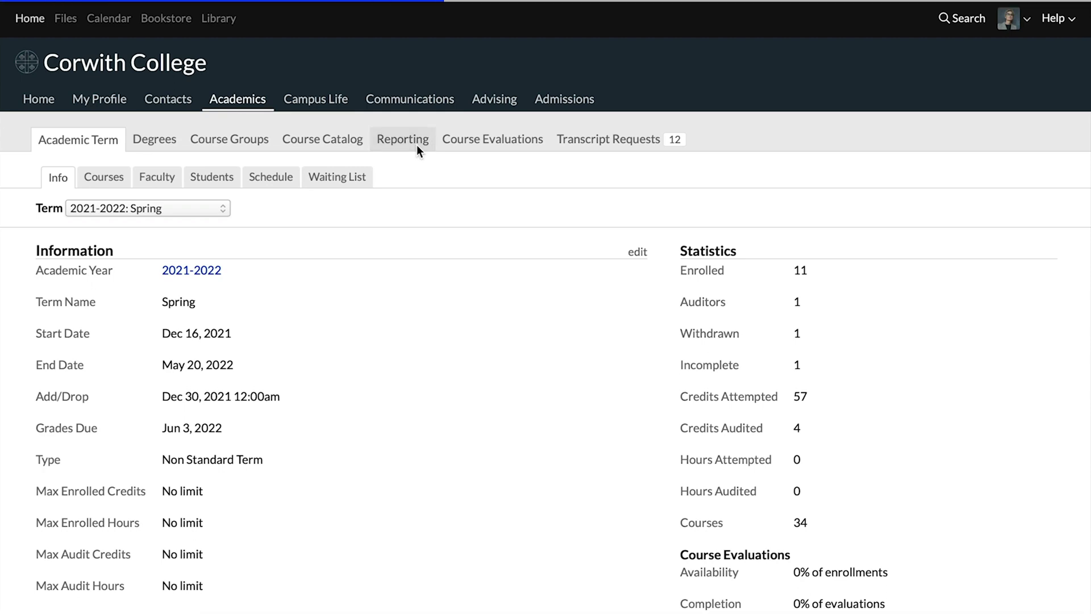
click(138, 178)
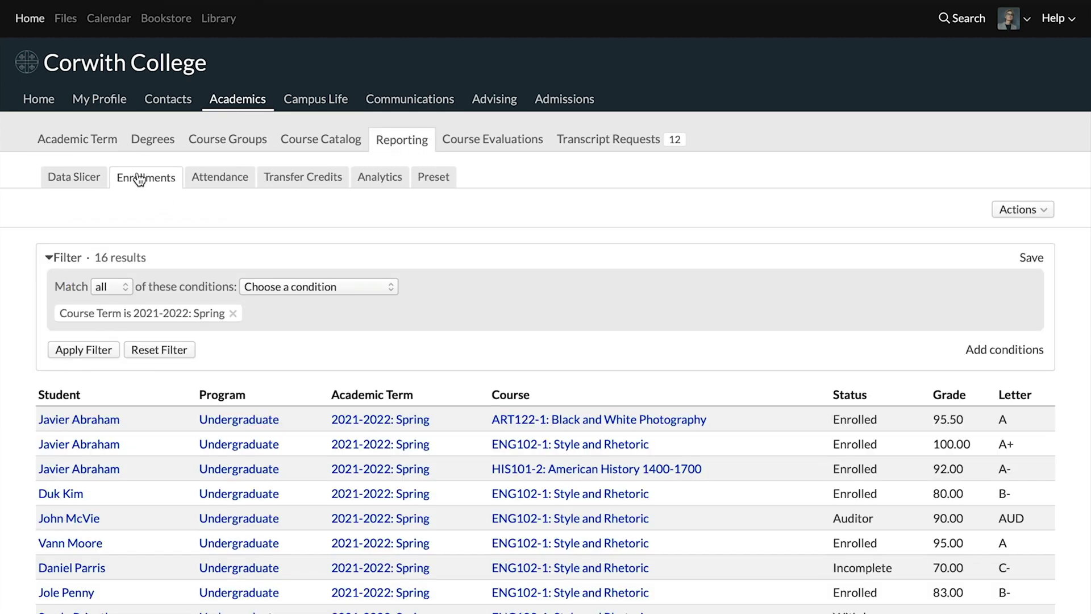
scroll(205, 220, down, 2)
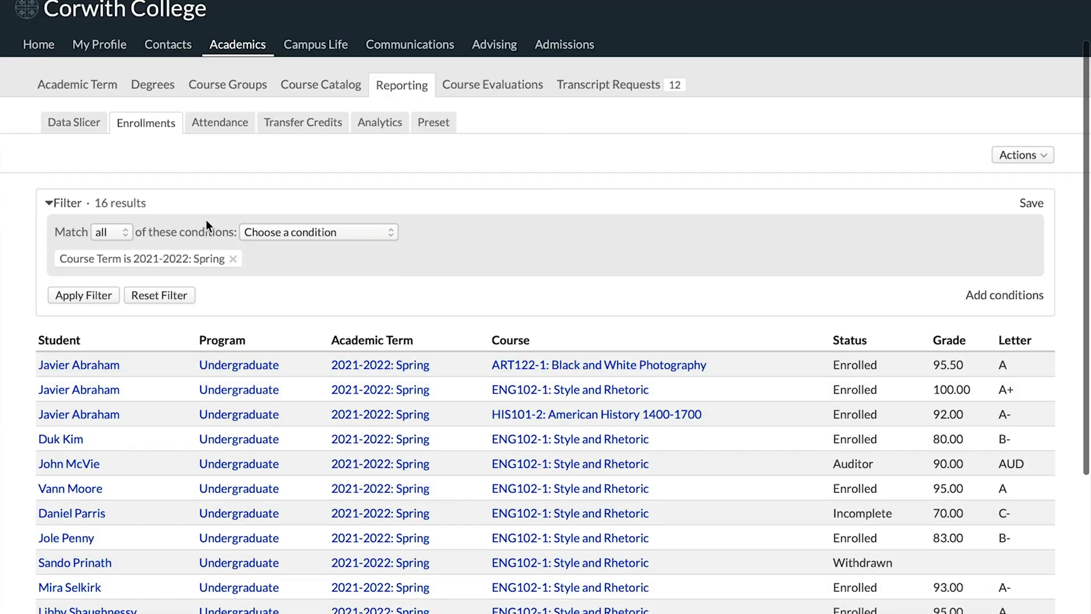
scroll(206, 220, down, 2)
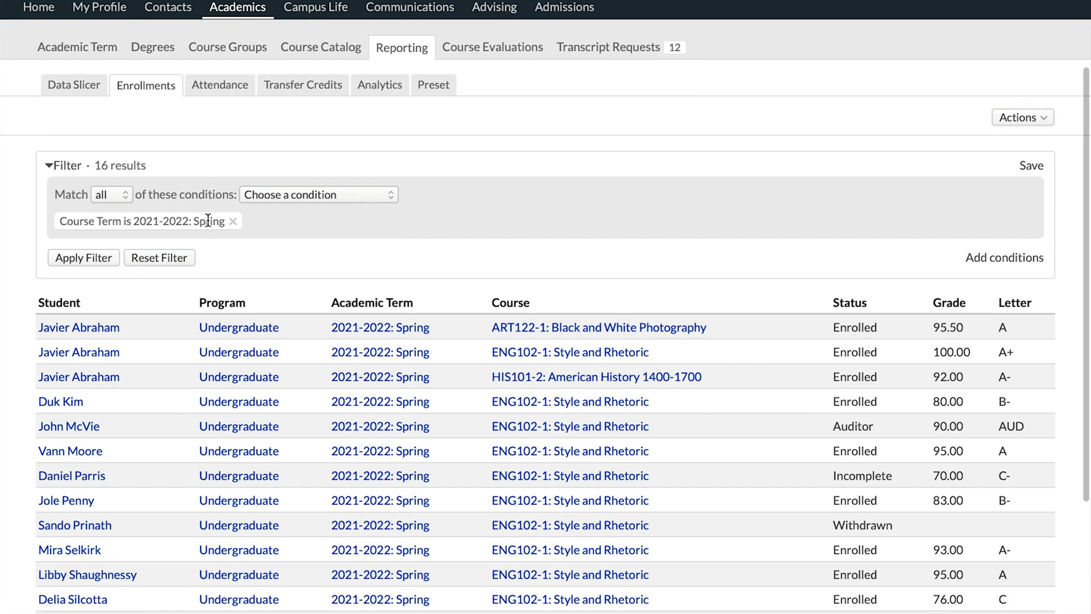
scroll(212, 222, down, 1)
scroll(214, 217, down, 1)
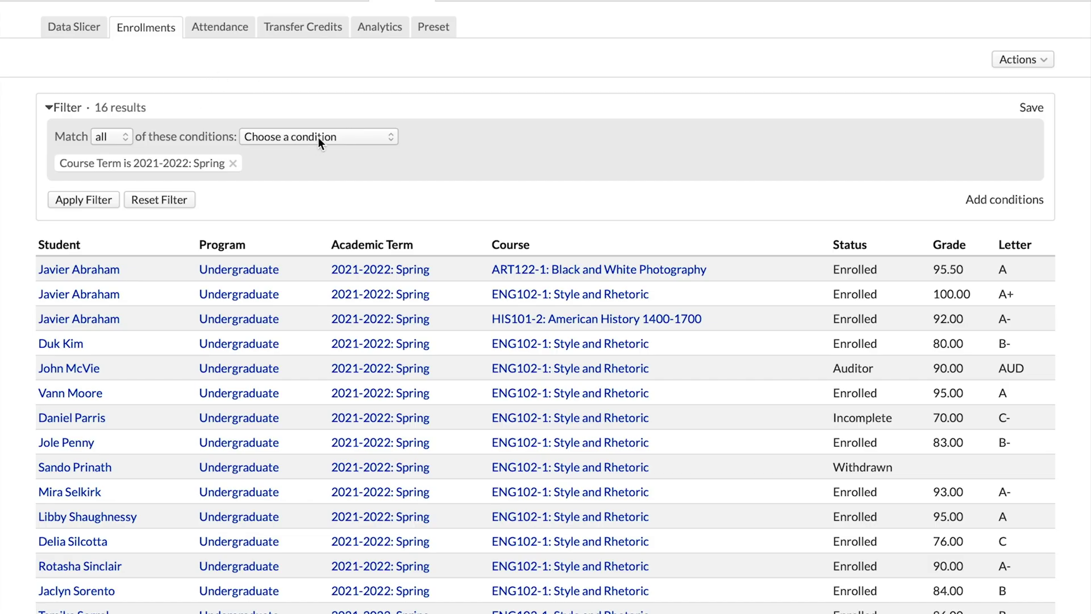
click(318, 137)
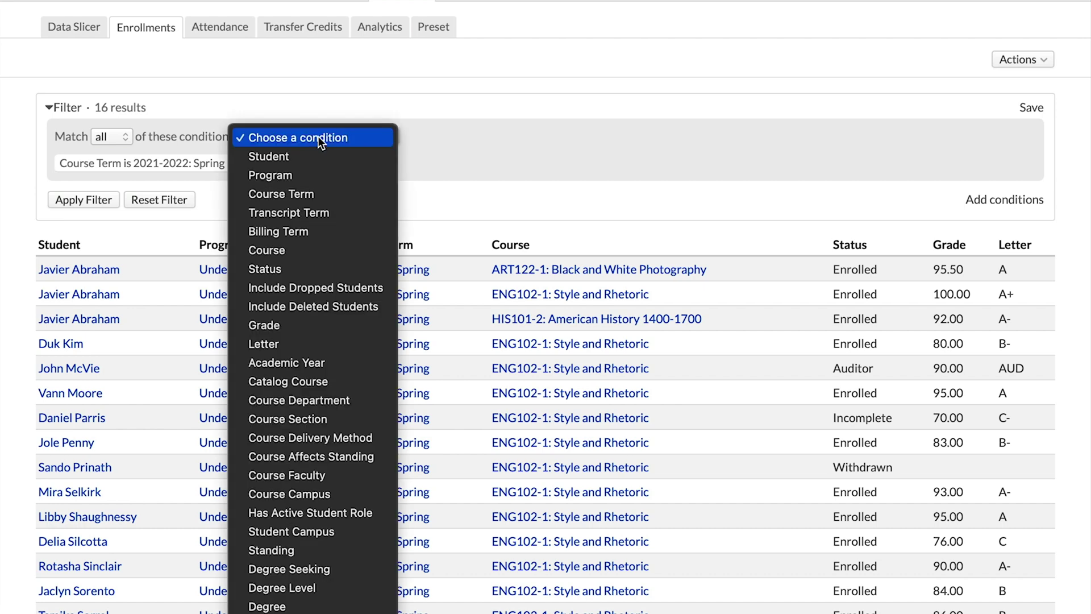
click(316, 186)
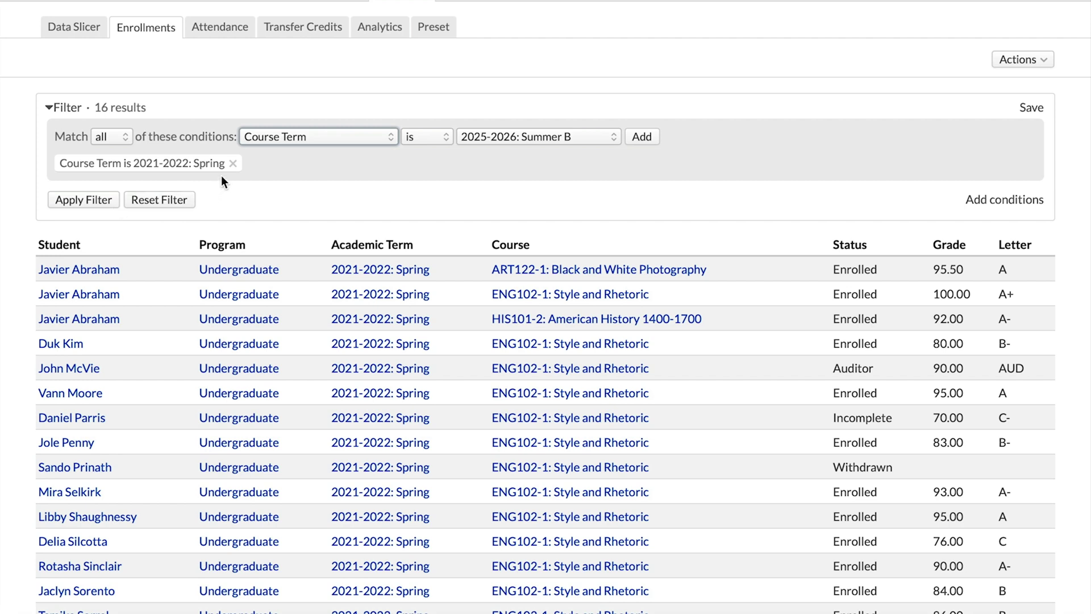
click(318, 180)
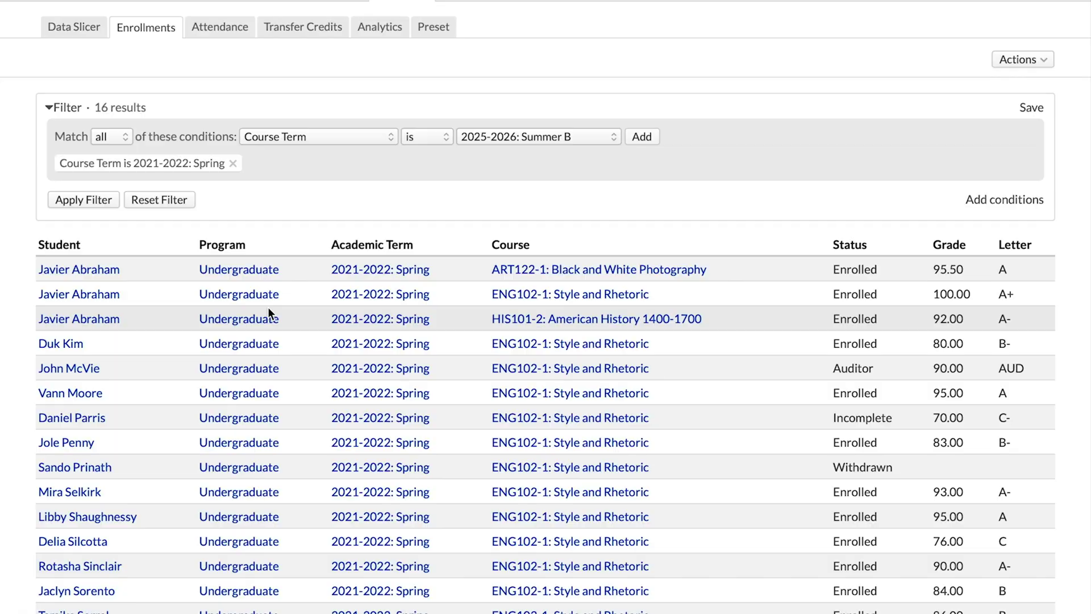
scroll(298, 332, down, 1)
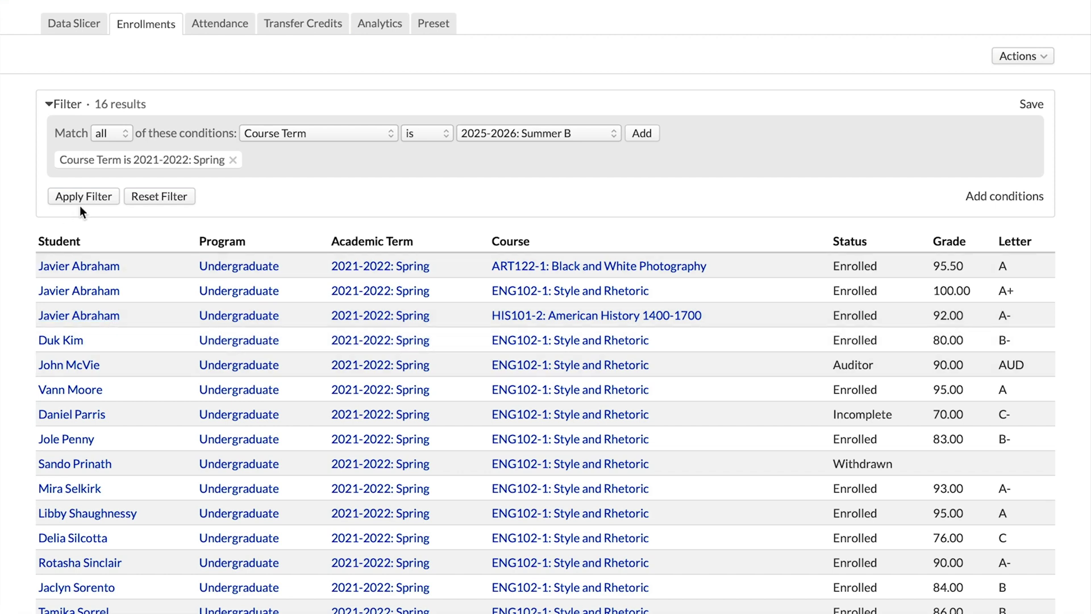
drag(97, 104, 143, 104)
click(141, 102)
Add a condition that Grade is less than or equal to 79.99 and apply the filter to the enrollments.
click(342, 133)
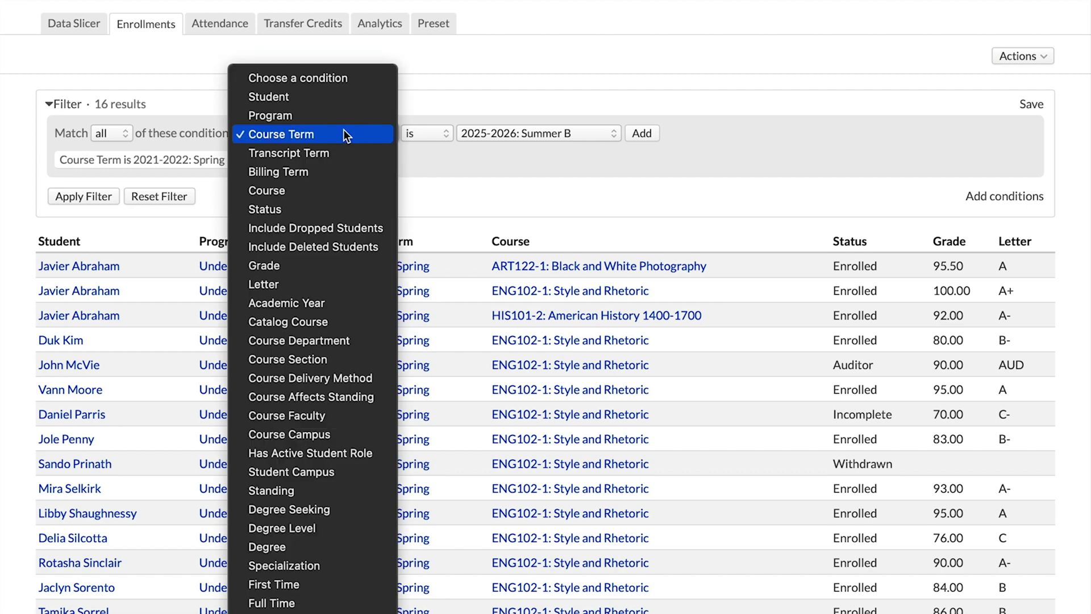
click(346, 264)
click(480, 139)
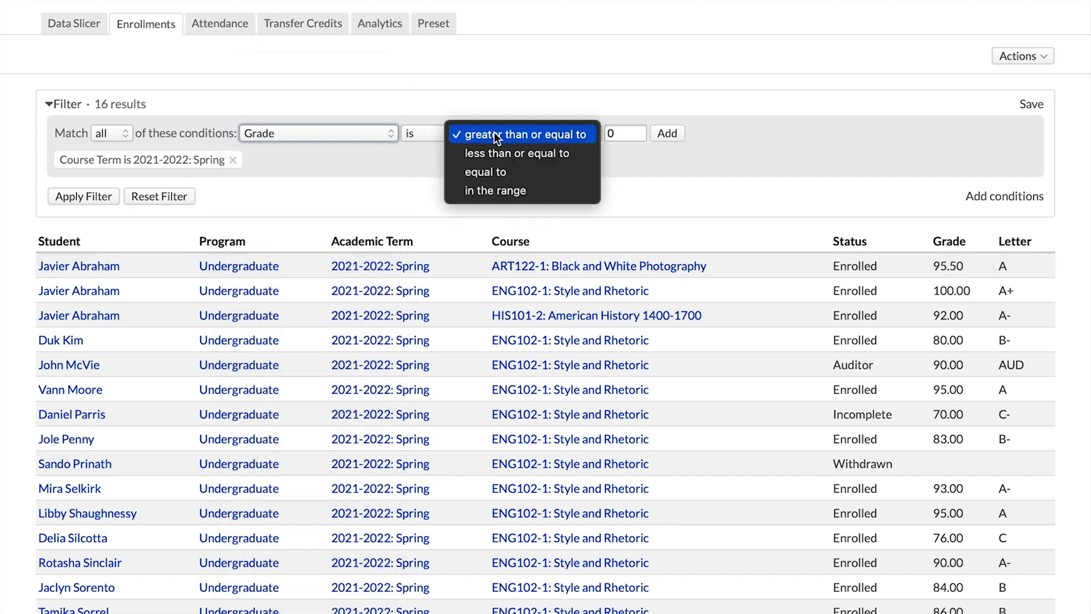
click(499, 152)
click(625, 128)
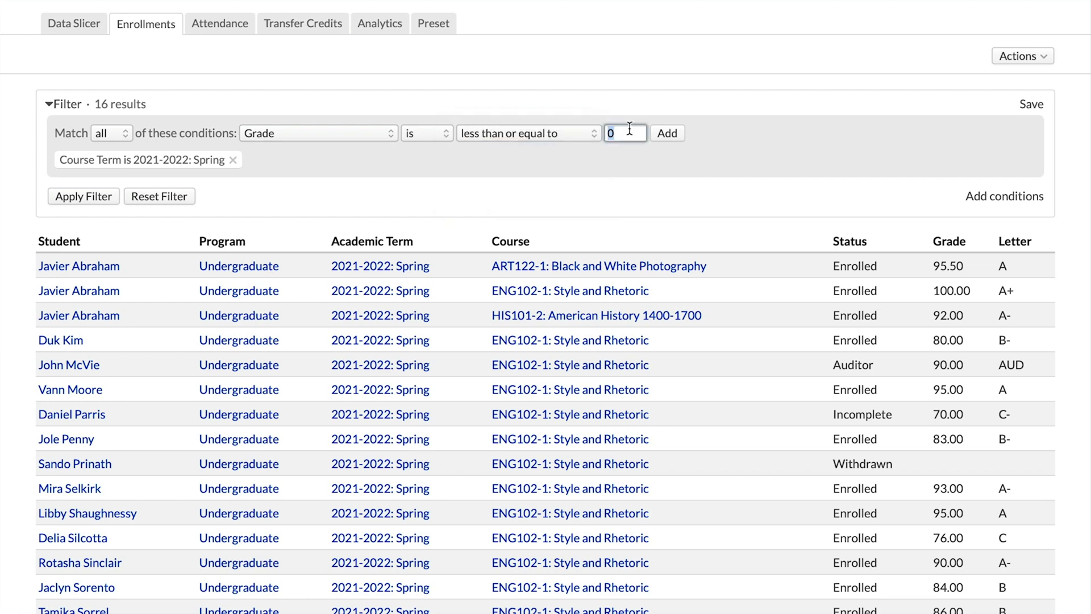
text(79.99)
click(668, 137)
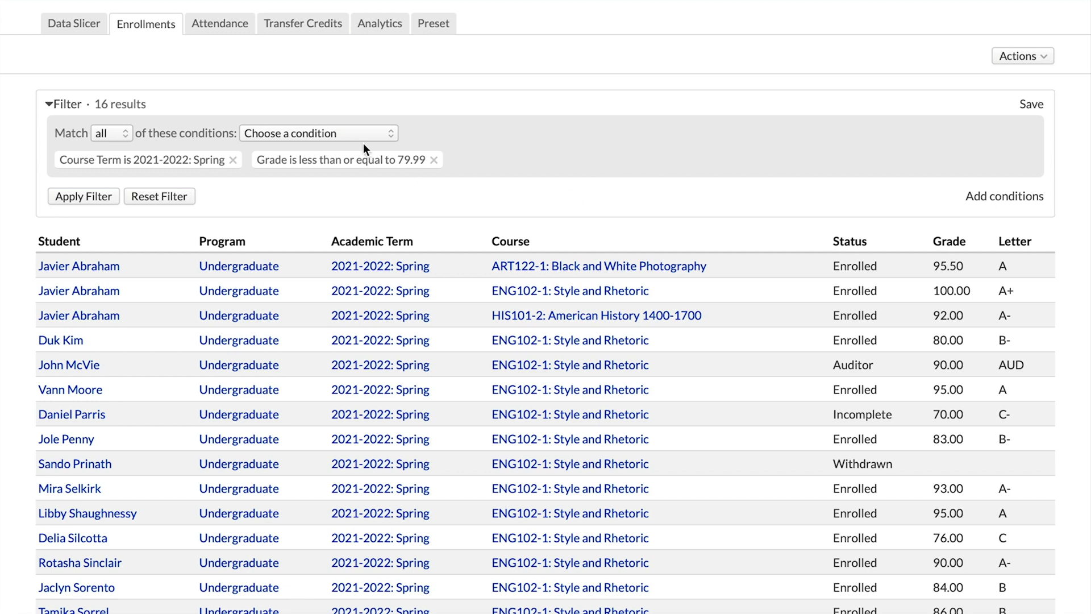
click(98, 199)
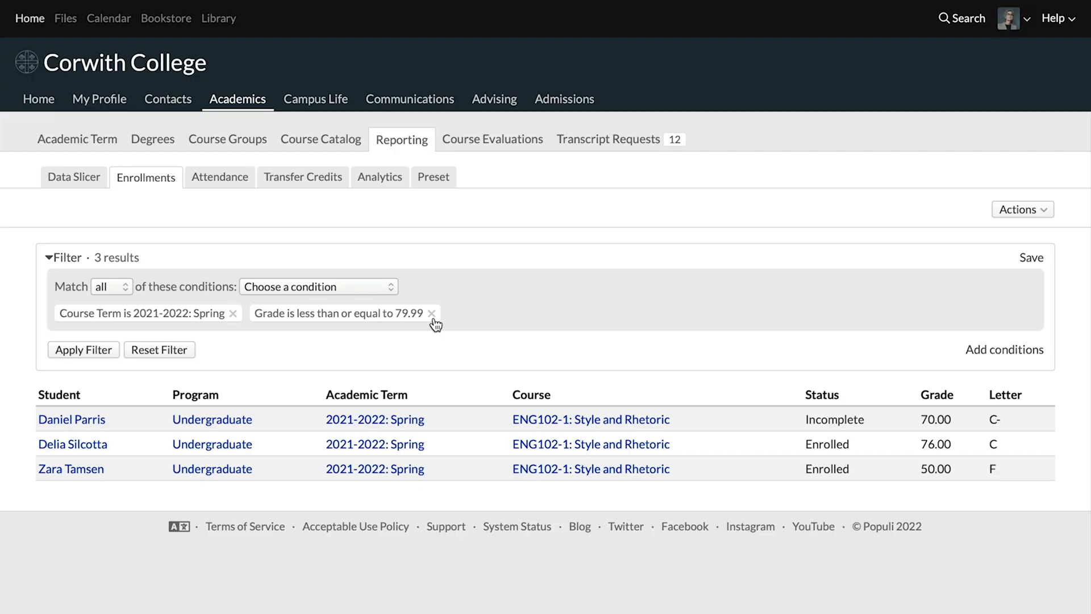
Replace the grade condition with Include Dropped Students and Include Deleted Students, both set to Yes, and apply the filter.
click(432, 313)
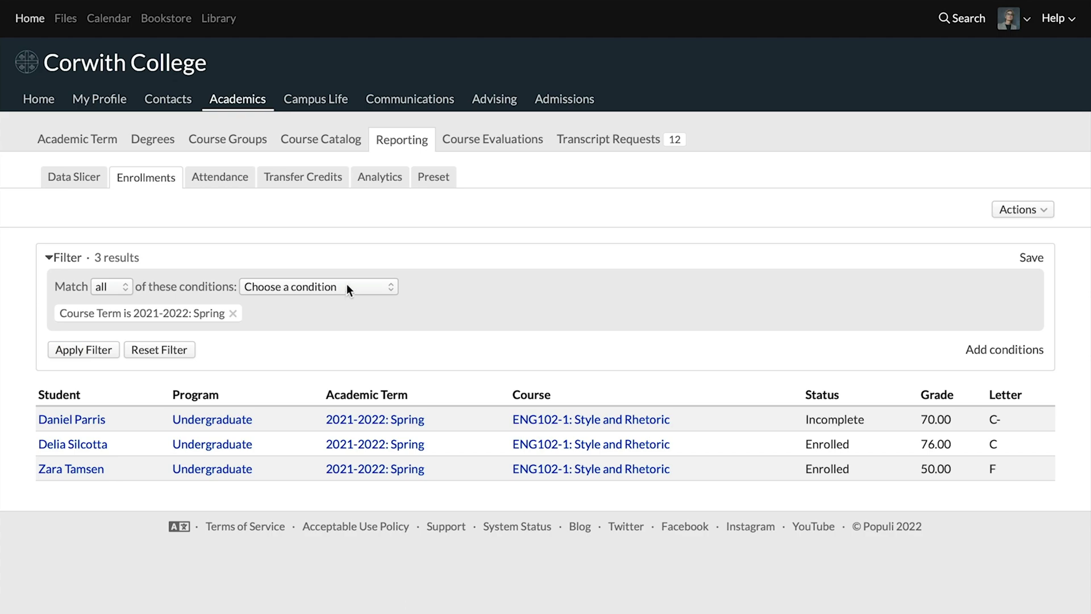
click(346, 287)
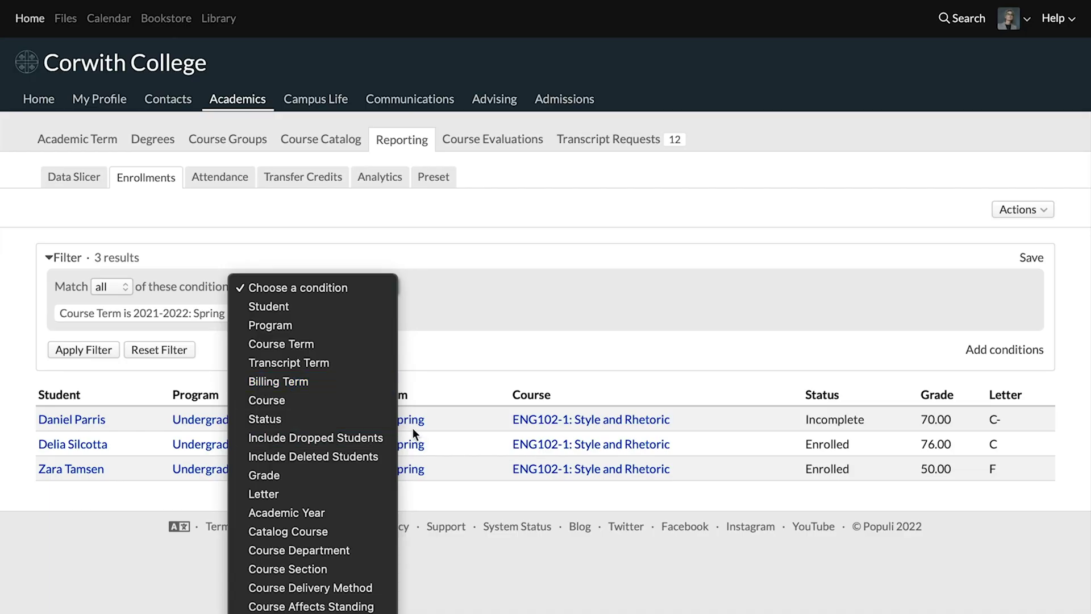
click(373, 436)
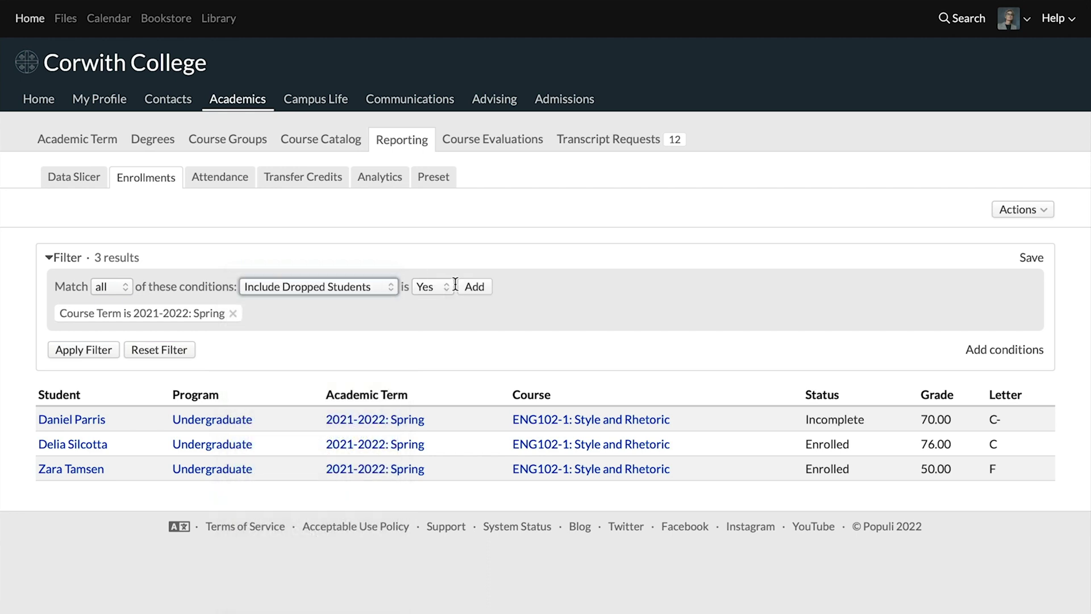
click(468, 287)
click(353, 284)
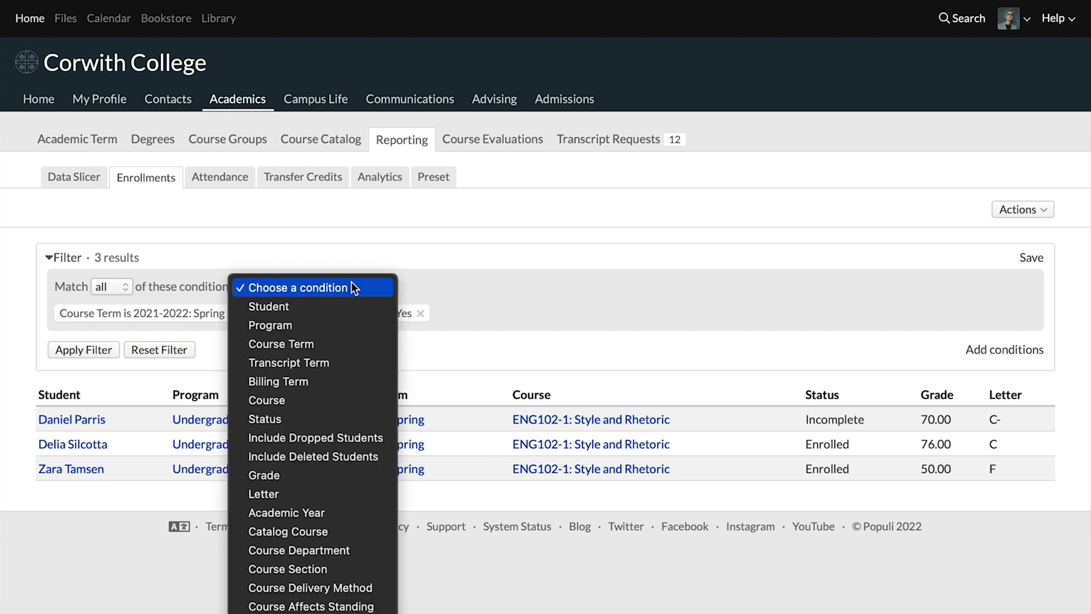
click(349, 456)
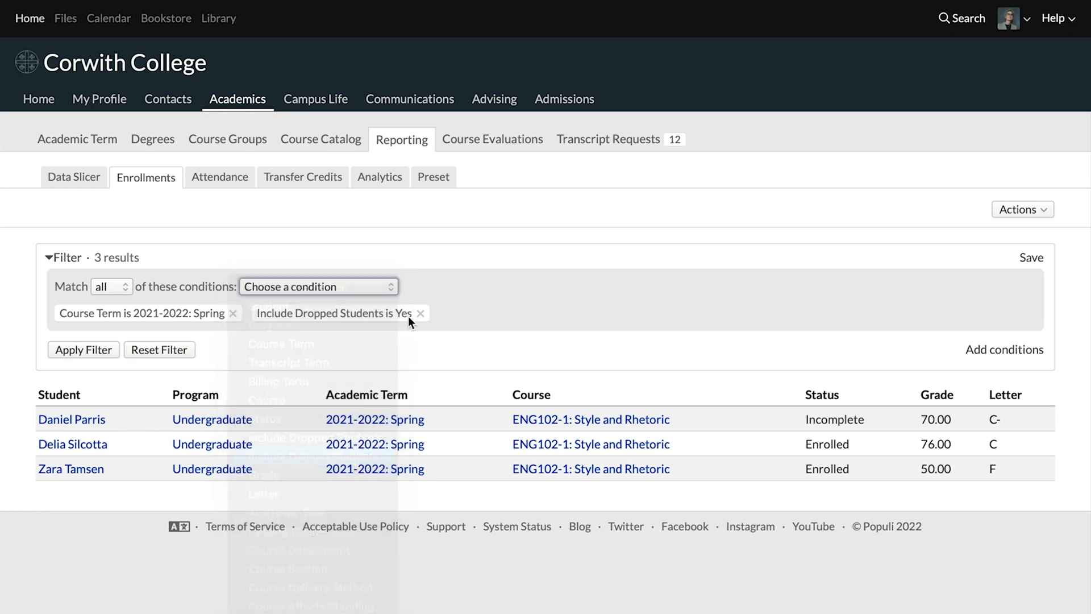
click(480, 289)
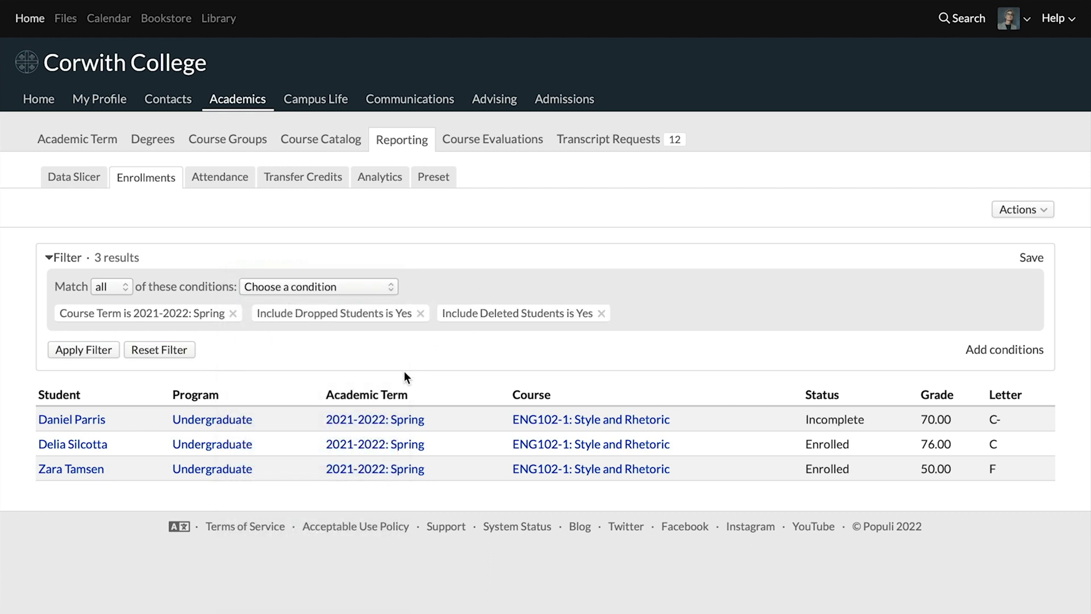
click(91, 351)
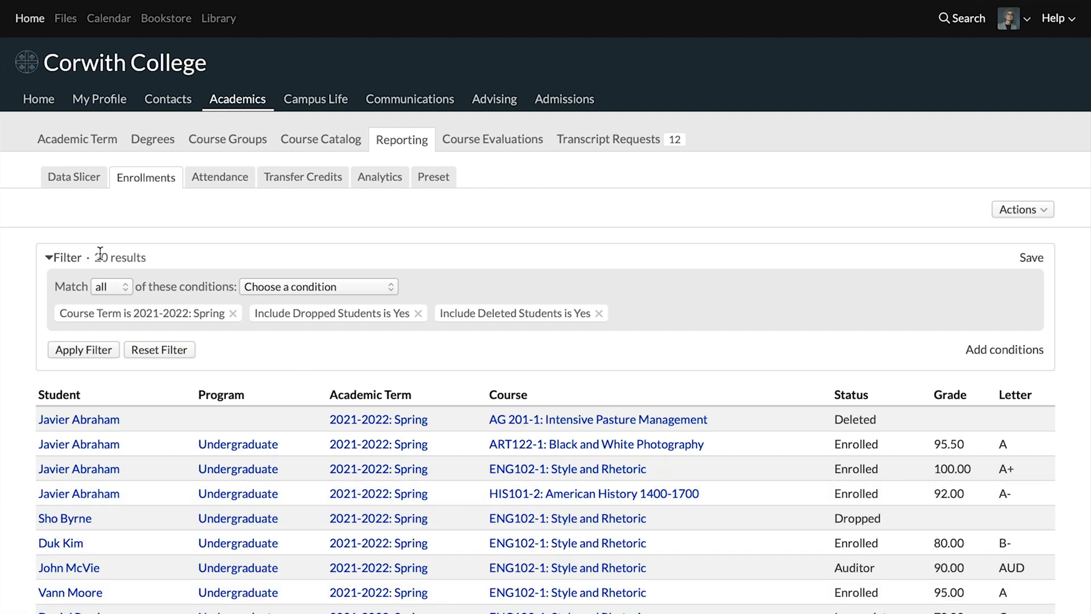
Sort the filtered enrollments by Status in ascending order and look over the dropped and deleted students.
scroll(101, 264, down, 2)
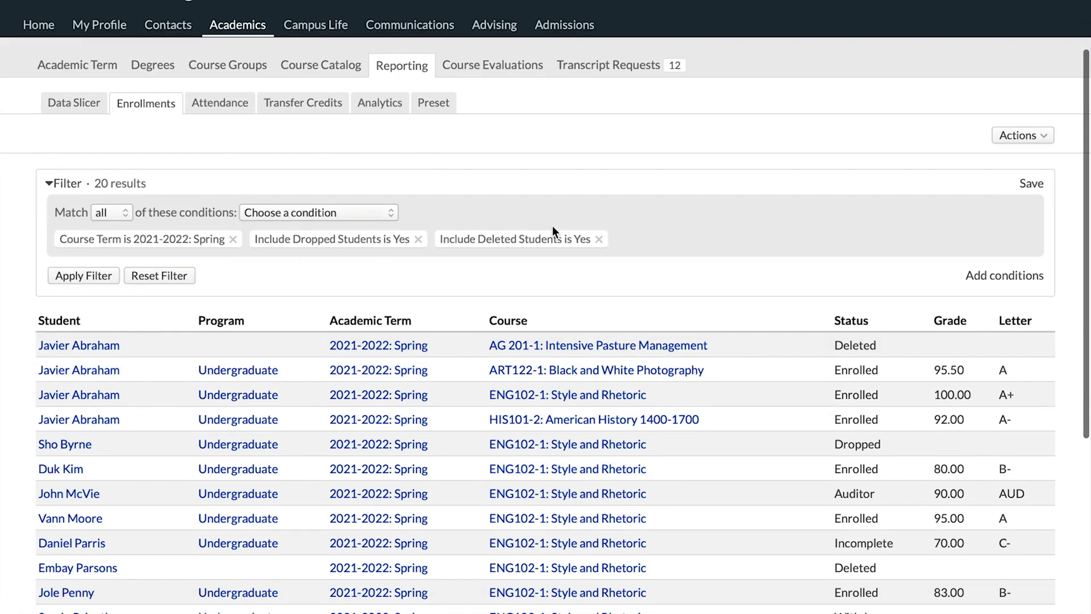
scroll(574, 306, down, 1)
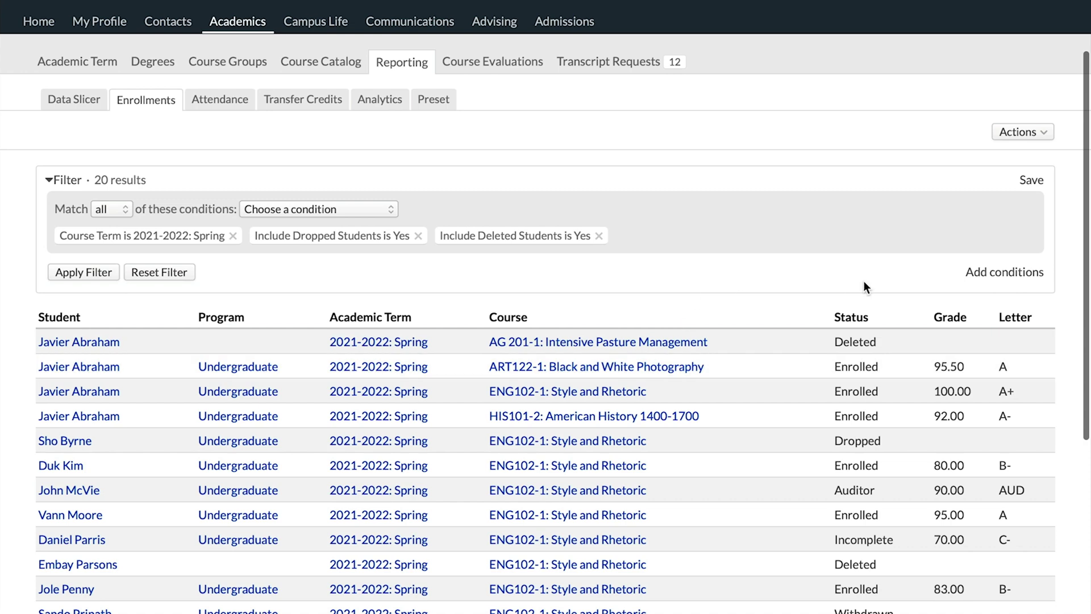
scroll(858, 291, down, 2)
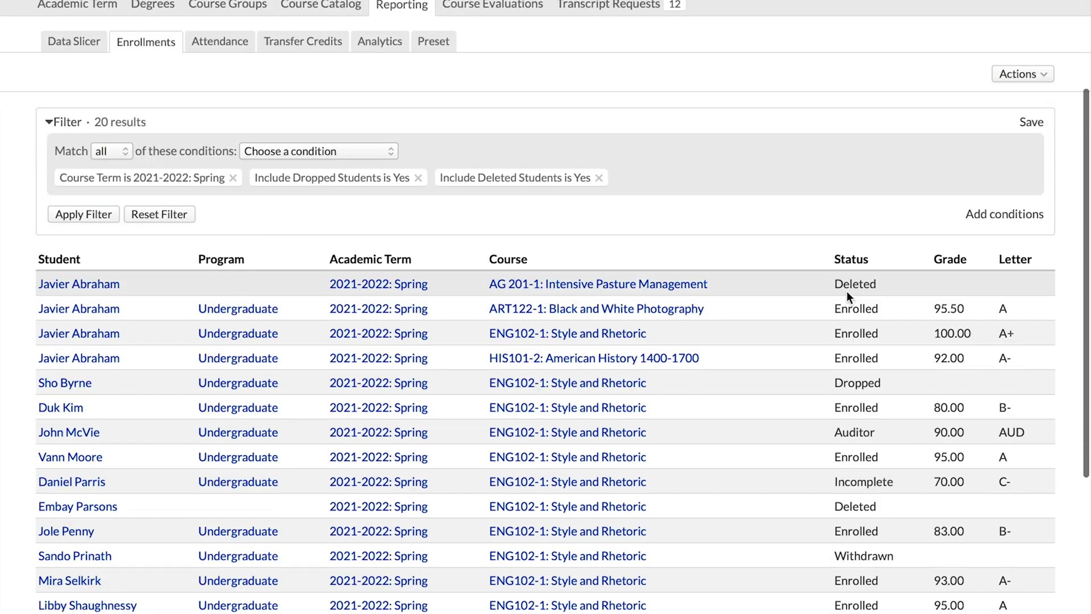
scroll(843, 292, down, 2)
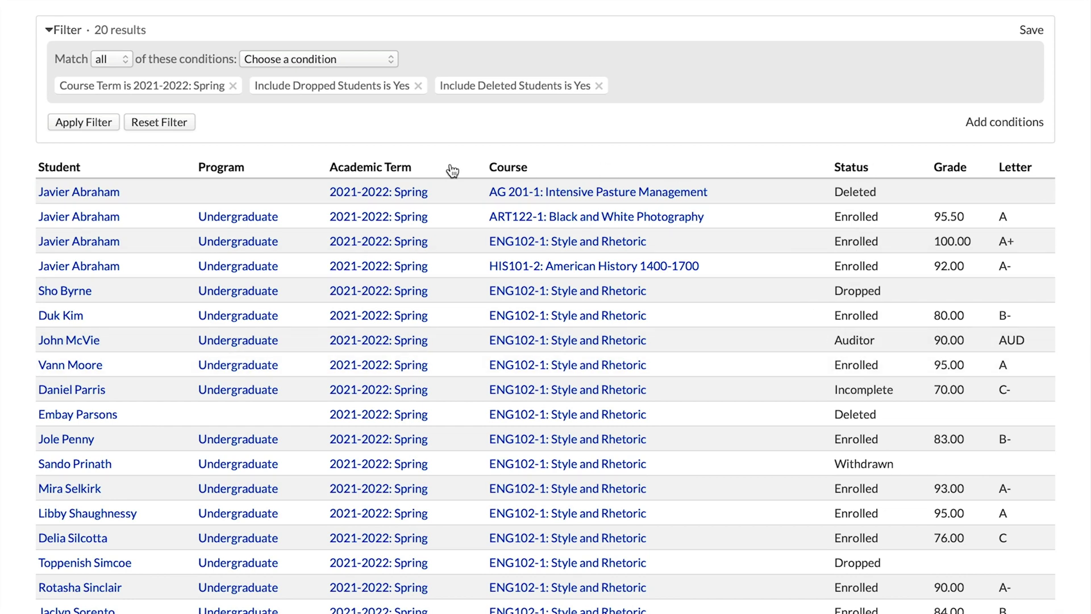
click(846, 171)
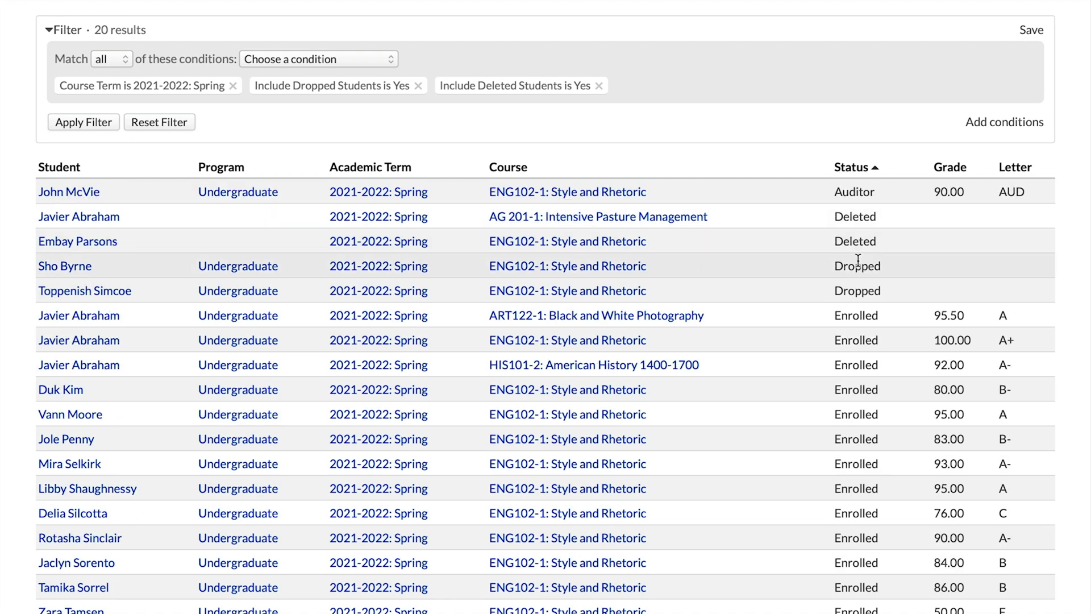
scroll(858, 239, down, 1)
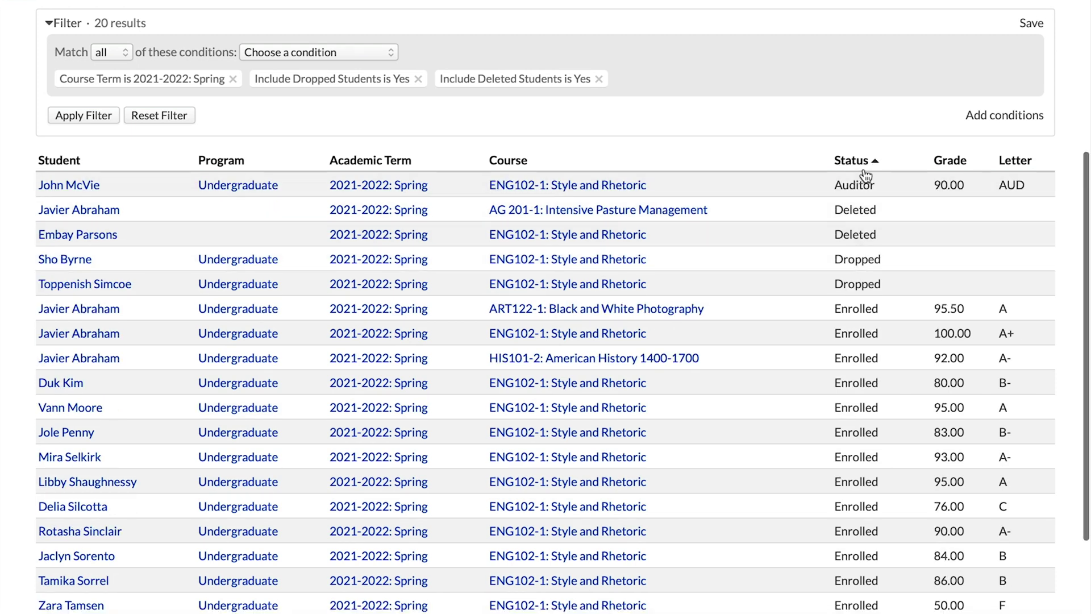